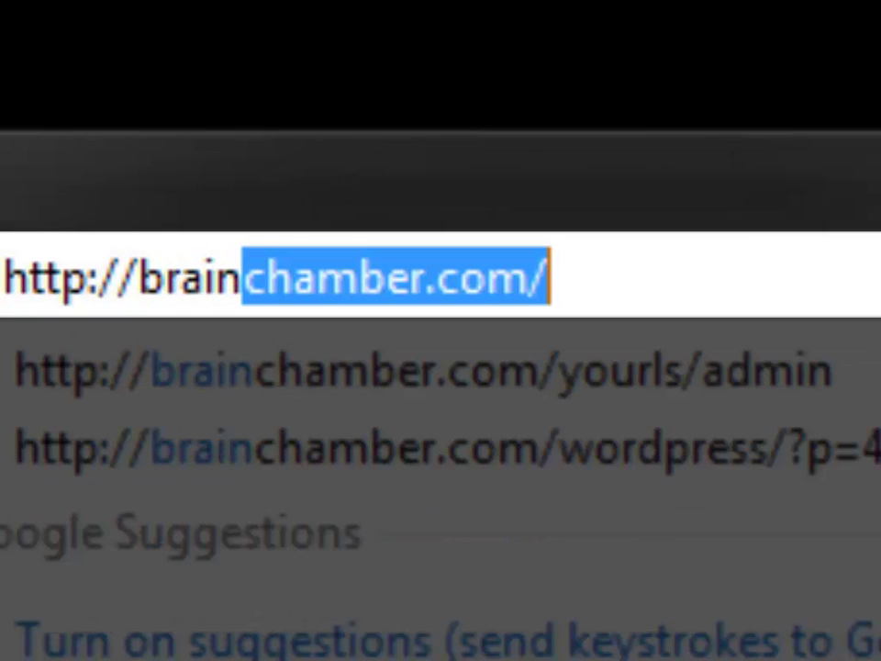
type("ber.com/")
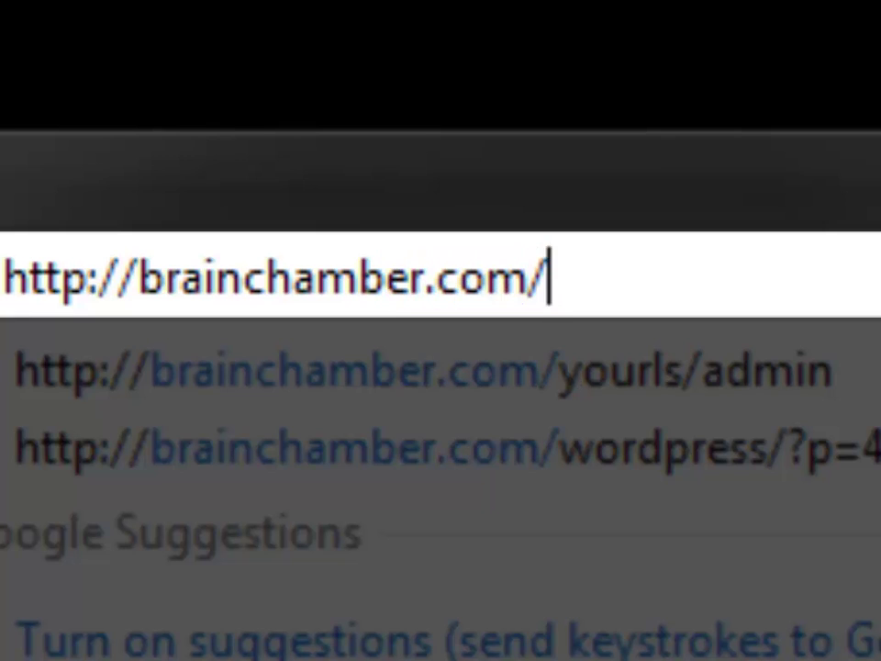
type("yourls/Zu")
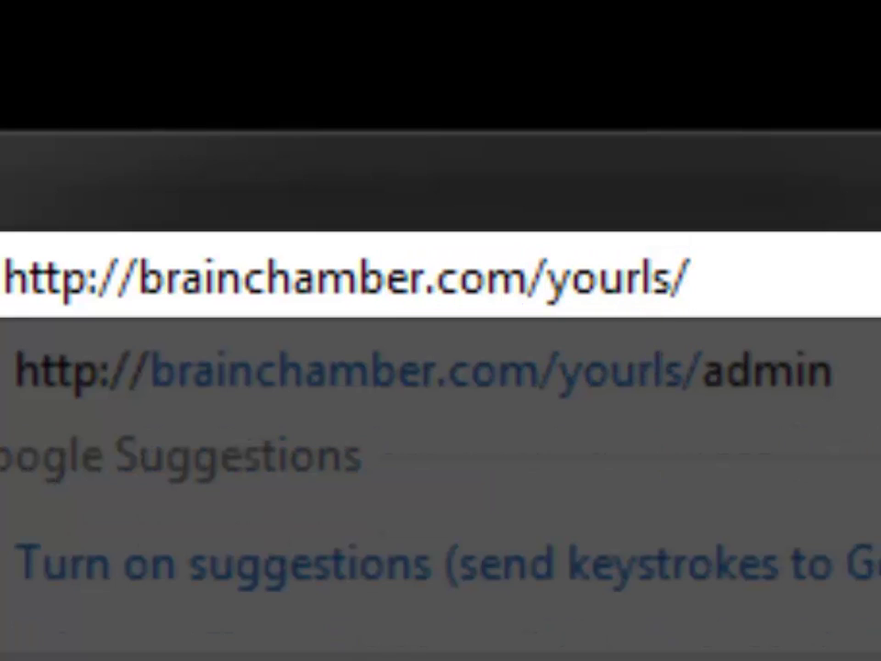
type("ww75")
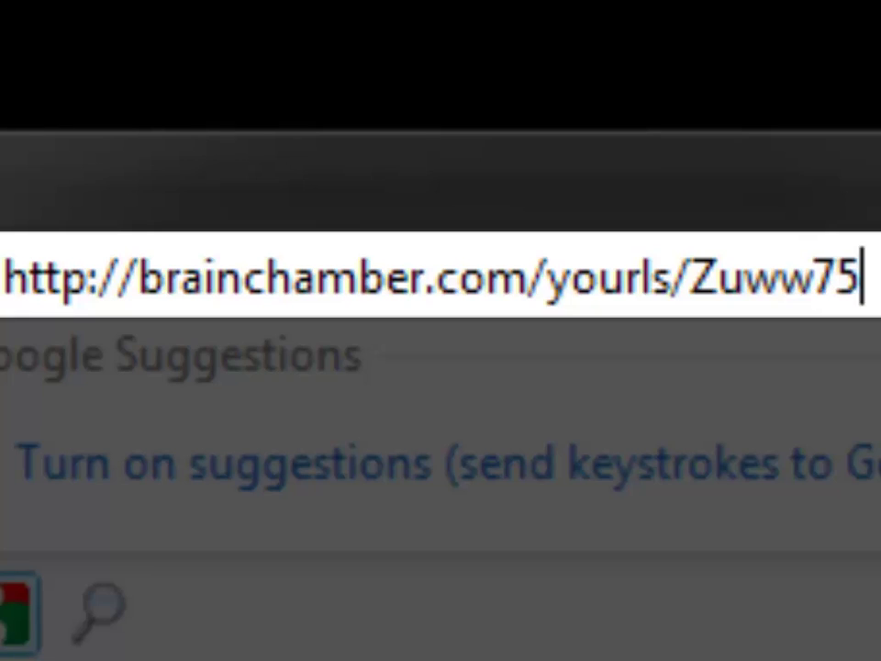
key("Return")
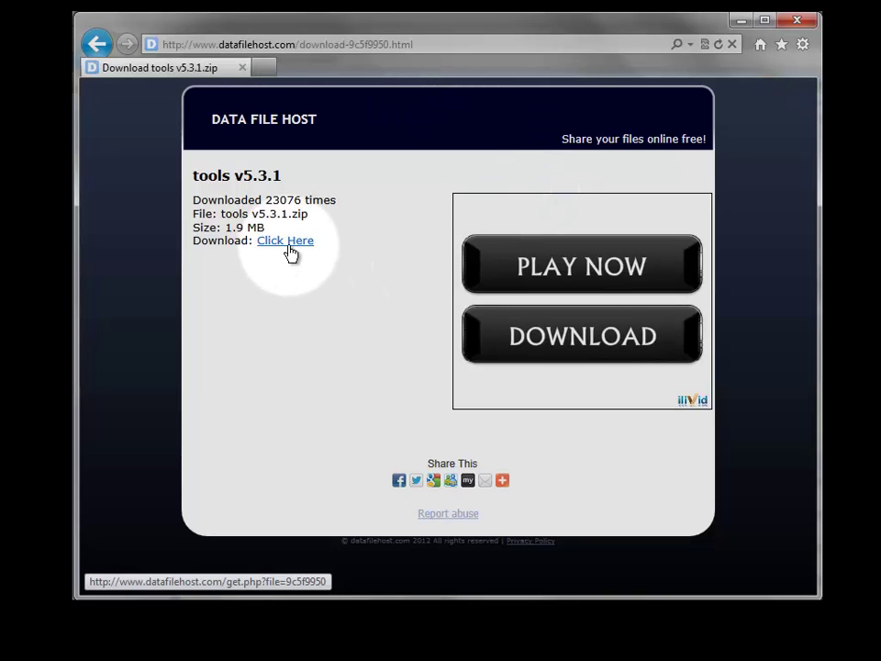
- Download tools_v5.3.1.zip from the file host page and save it to the Desktop
left_click(288, 244)
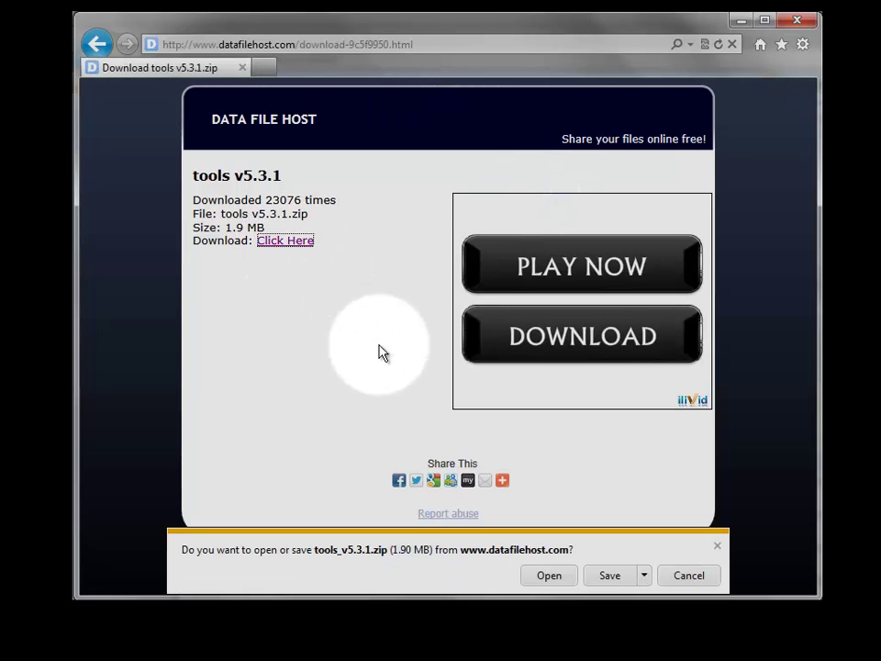
left_click(644, 575)
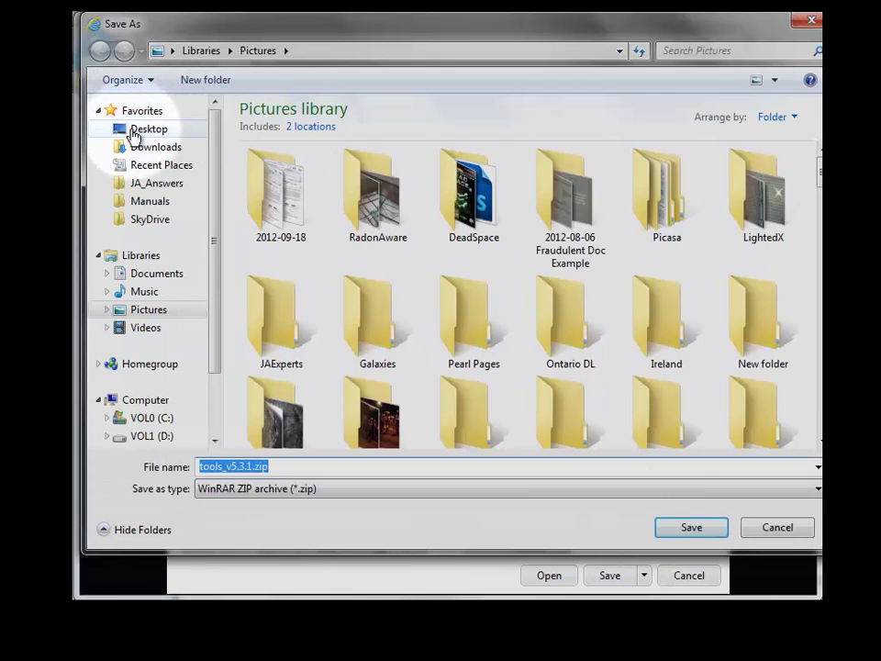
left_click(135, 131)
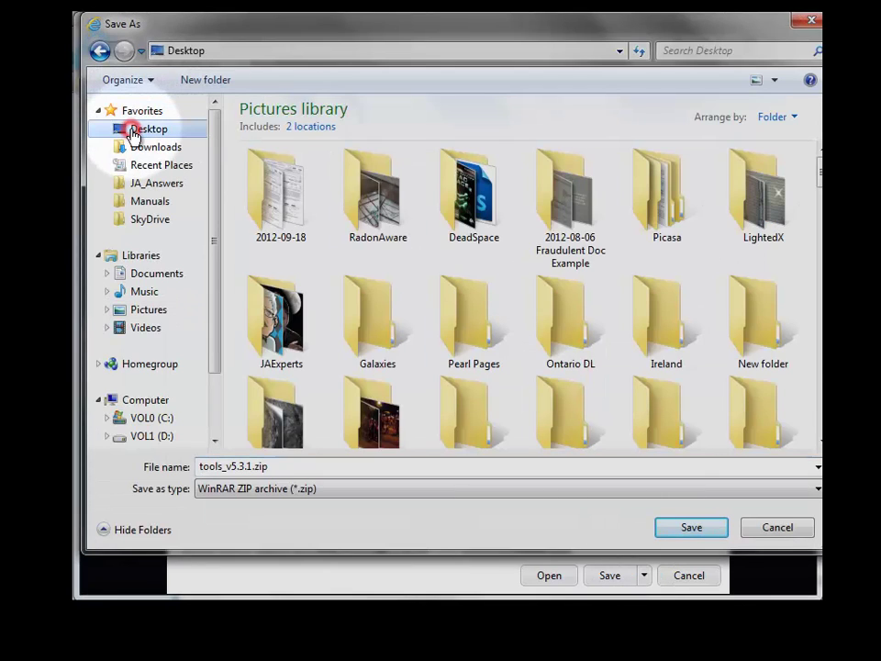
left_click(686, 527)
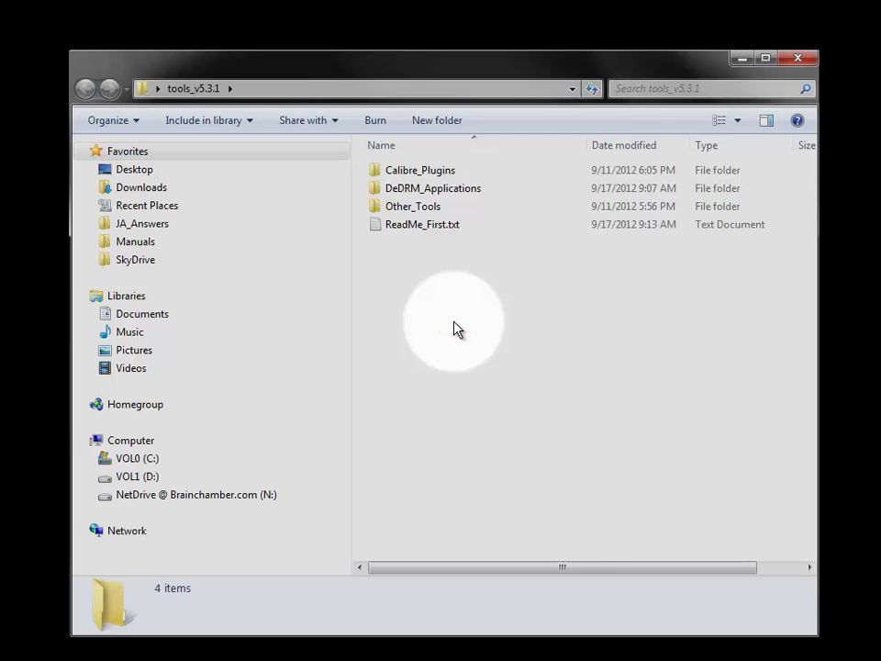
- Open the Calibre_Plugins folder inside tools_v5.3.1, switch to calibre and open its plugin preferences
double_click(447, 178)
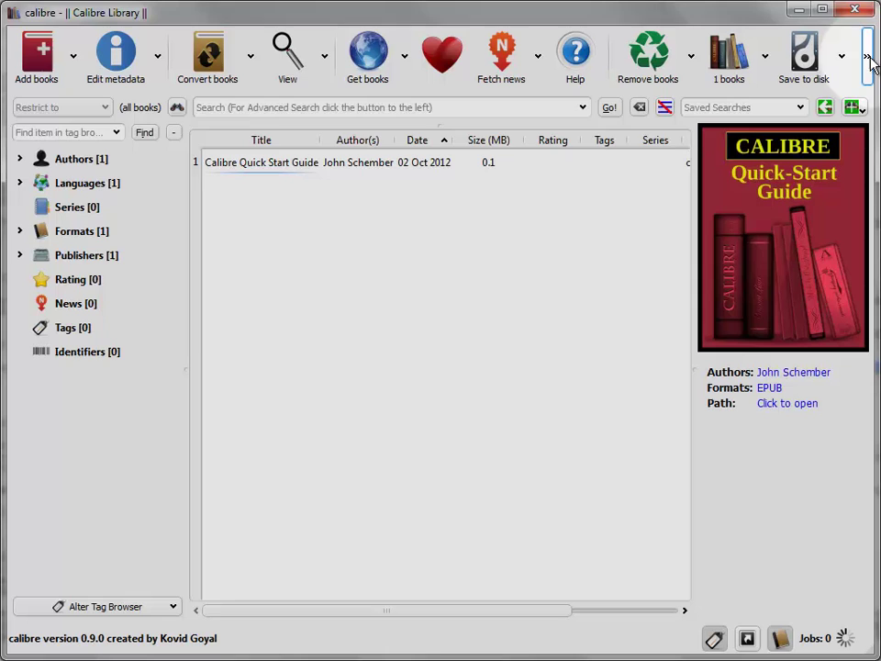
left_click(865, 58)
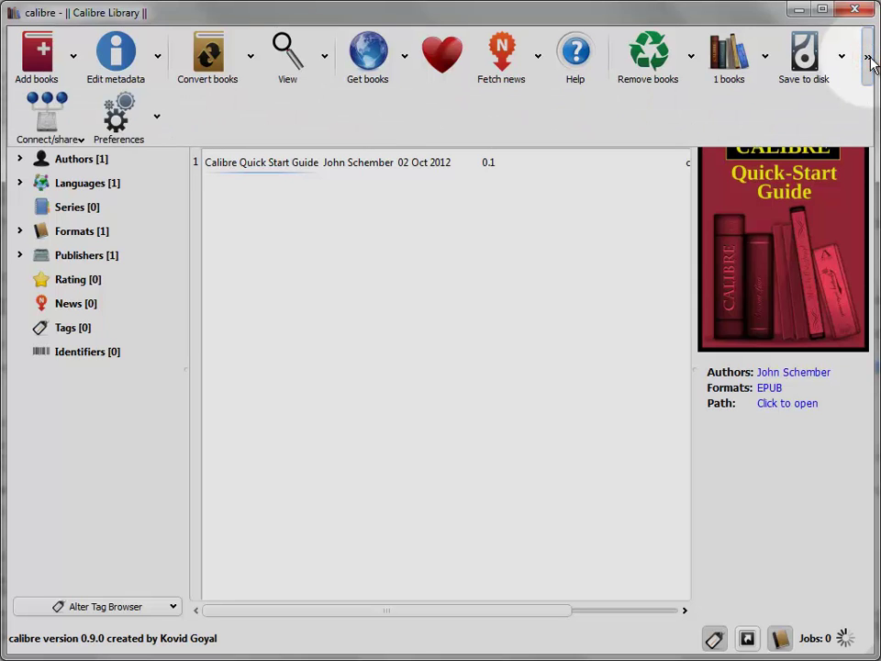
left_click(114, 118)
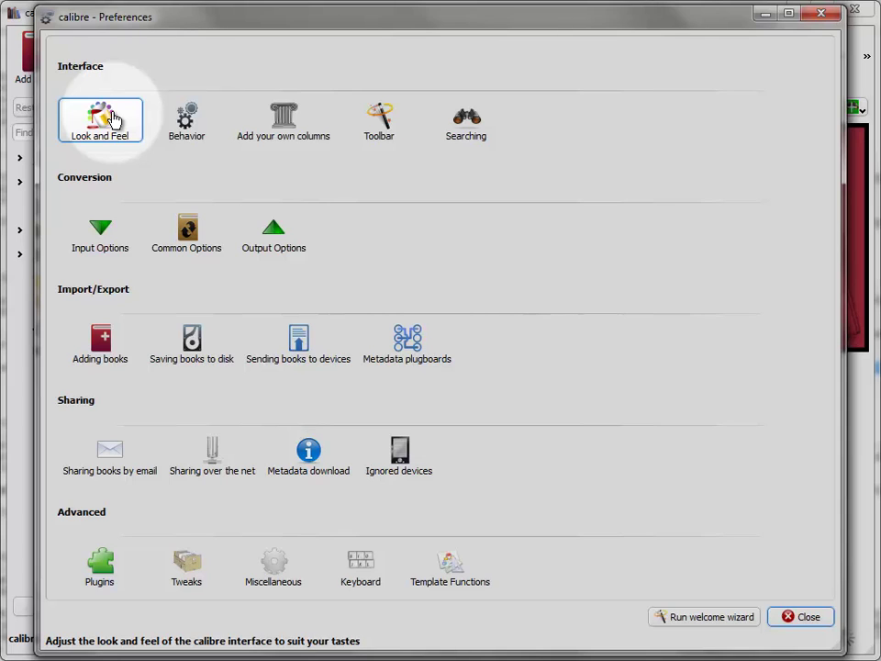
left_click(115, 567)
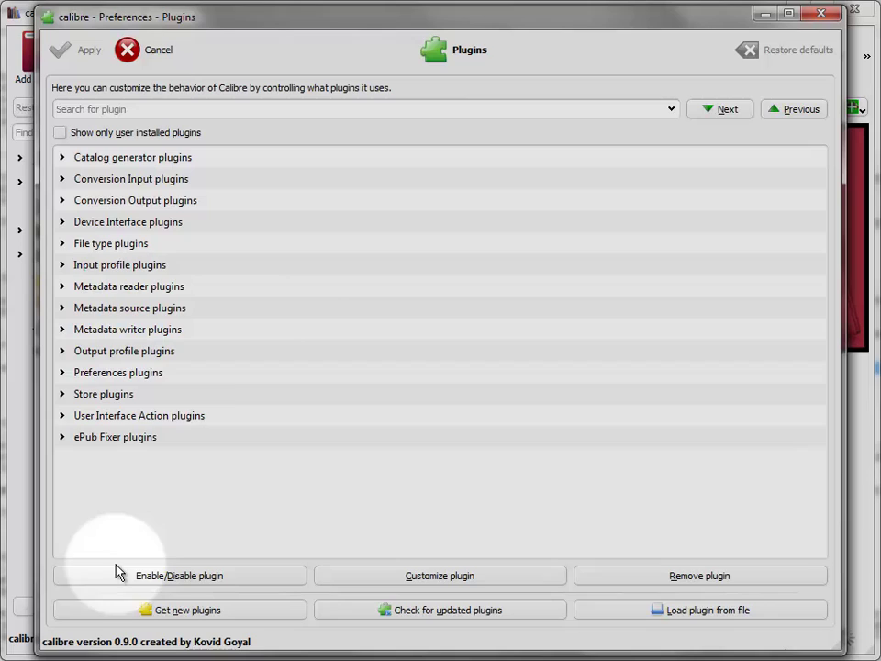
left_click(608, 109)
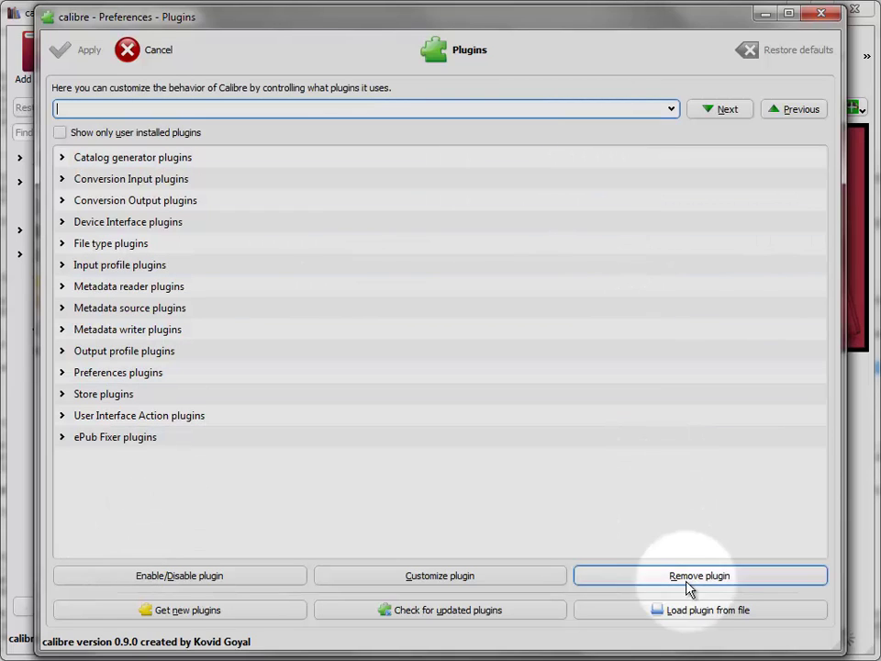
- Install K4MobiDeDRM_v04.5_plugin.zip from the Calibre_Plugins folder of tools_v5.3.1 in Downloads, accepting the security risk
left_click(695, 612)
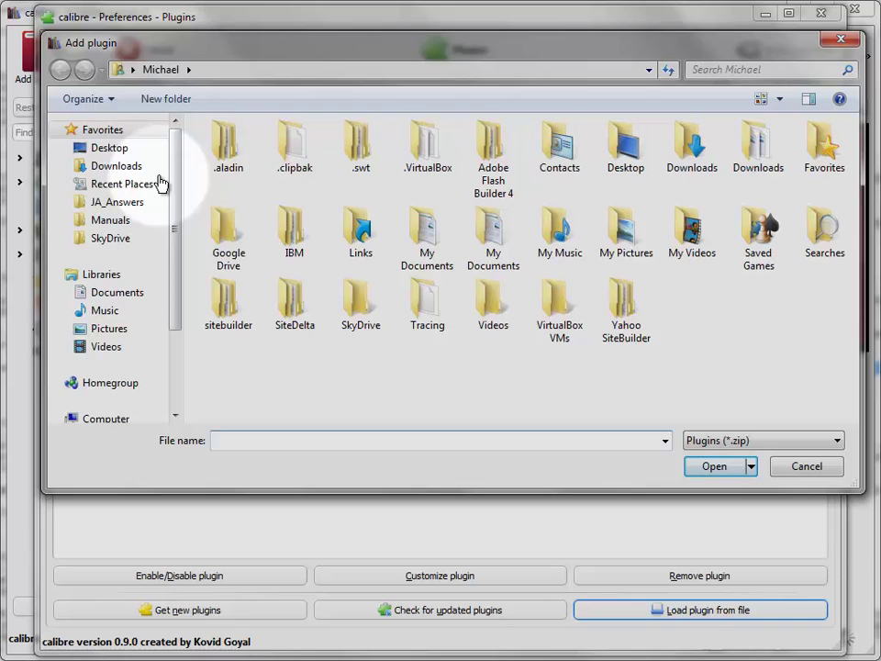
left_click(129, 171)
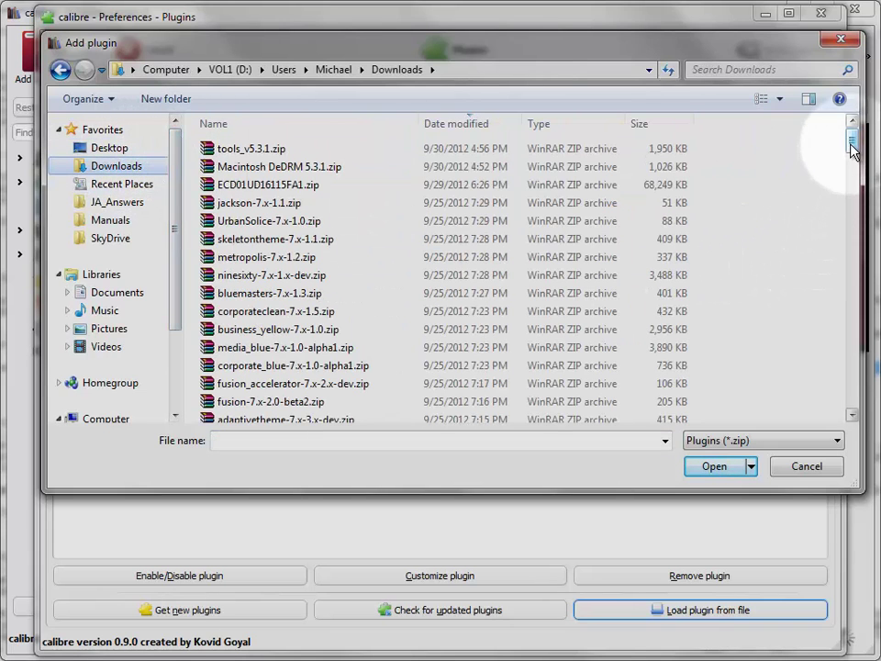
left_click_drag(850, 143, 853, 311)
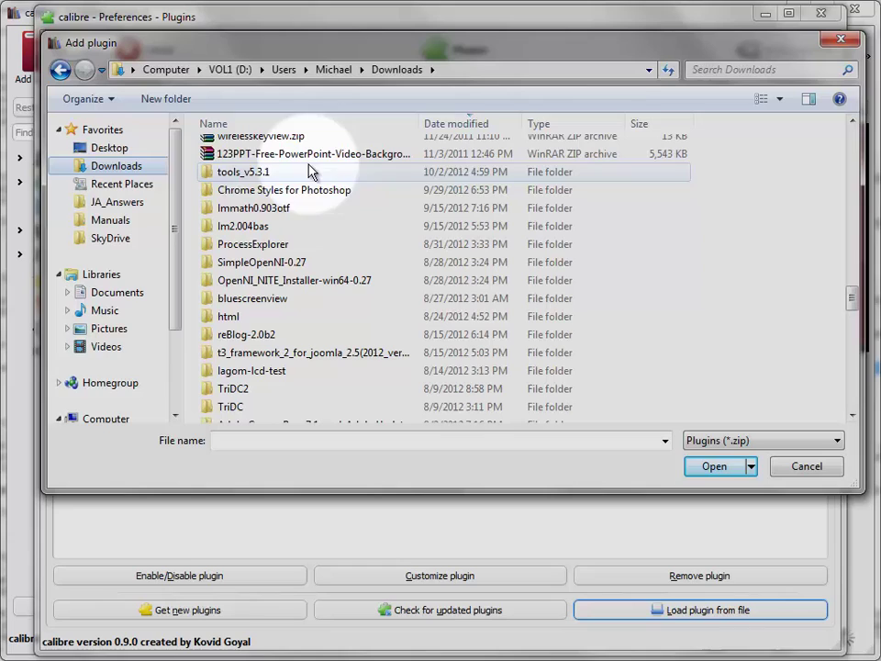
left_click(264, 174)
double_click(263, 175)
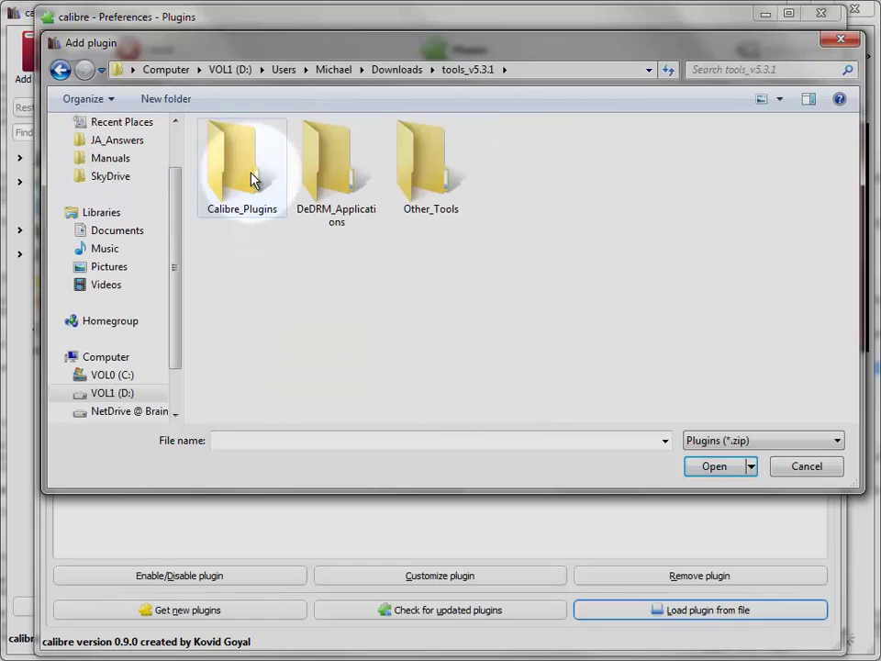
left_click(246, 177)
double_click(246, 177)
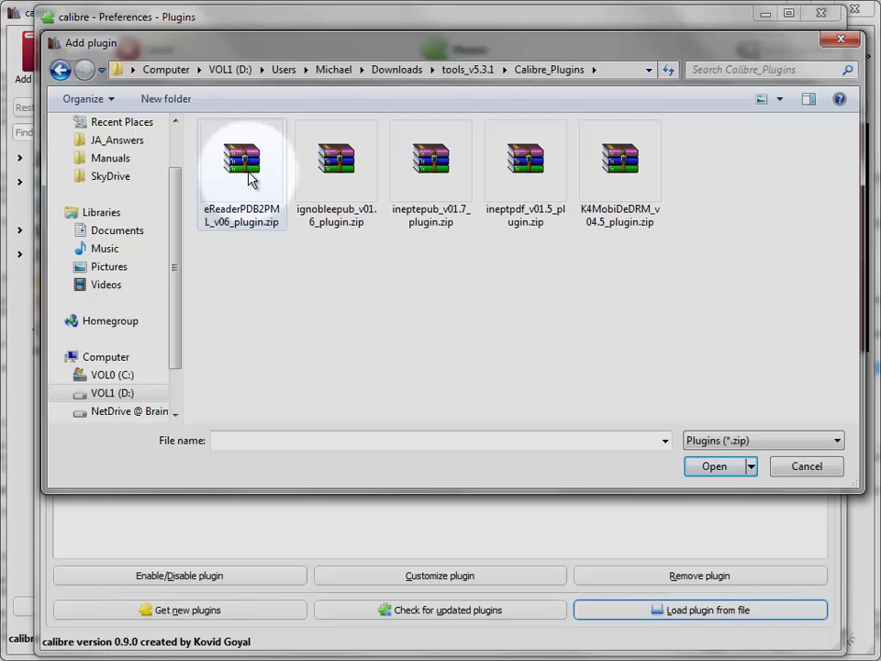
double_click(606, 168)
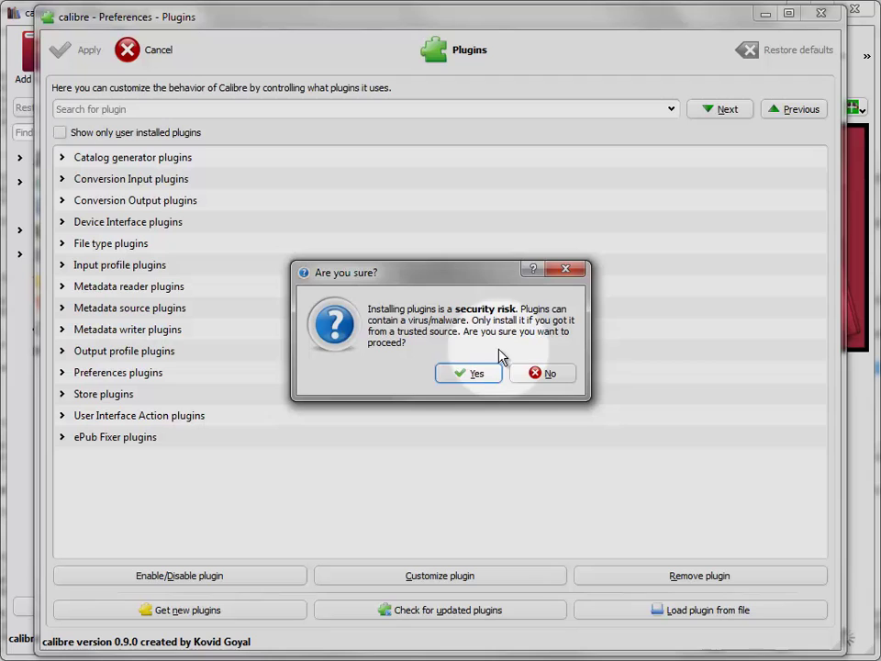
left_click(481, 374)
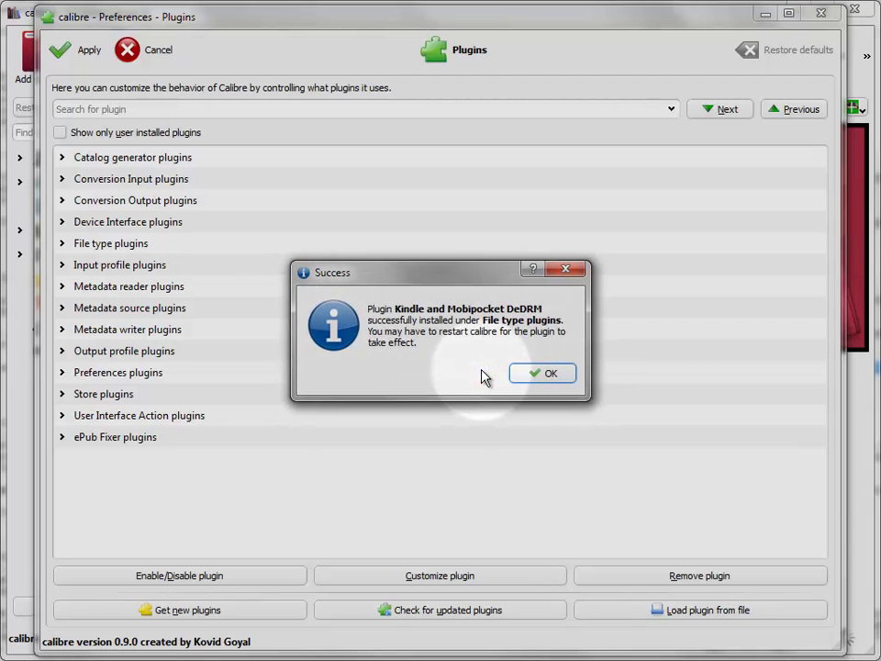
left_click(543, 373)
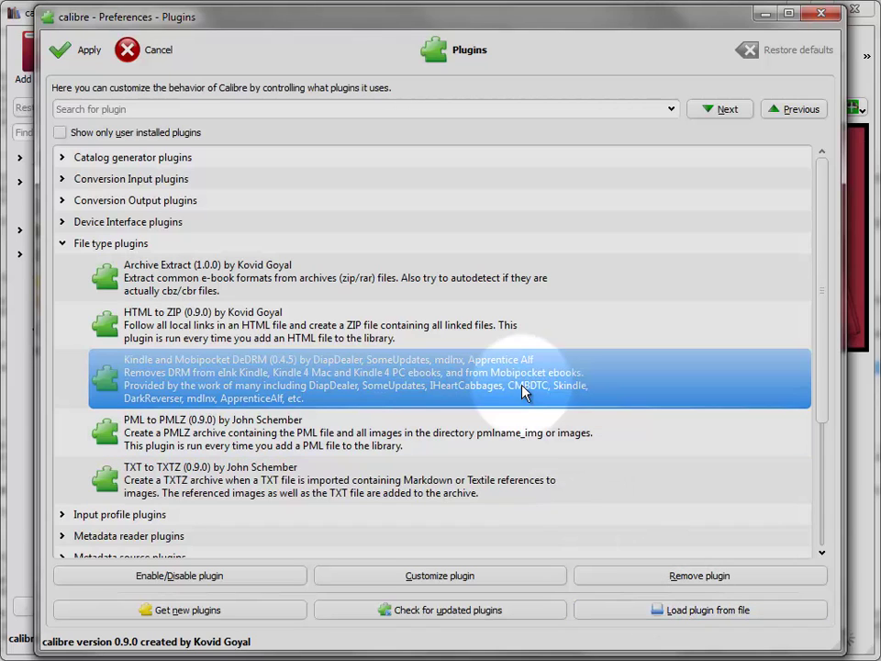
- View the customization settings of the Kindle and Mobipocket DeDRM plugin and accept them with the Kindle serial numbers left blank
left_click(449, 581)
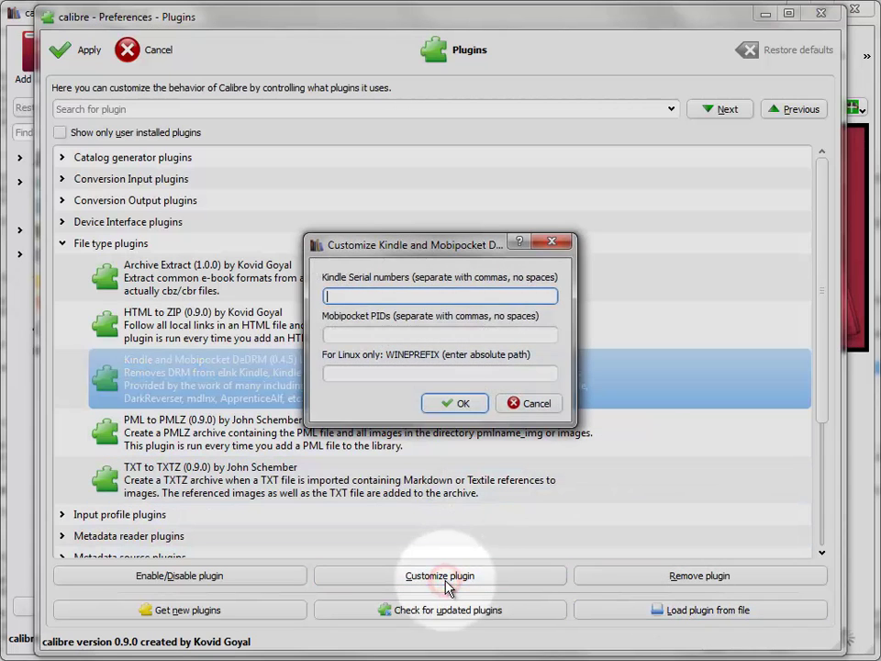
left_click(366, 300)
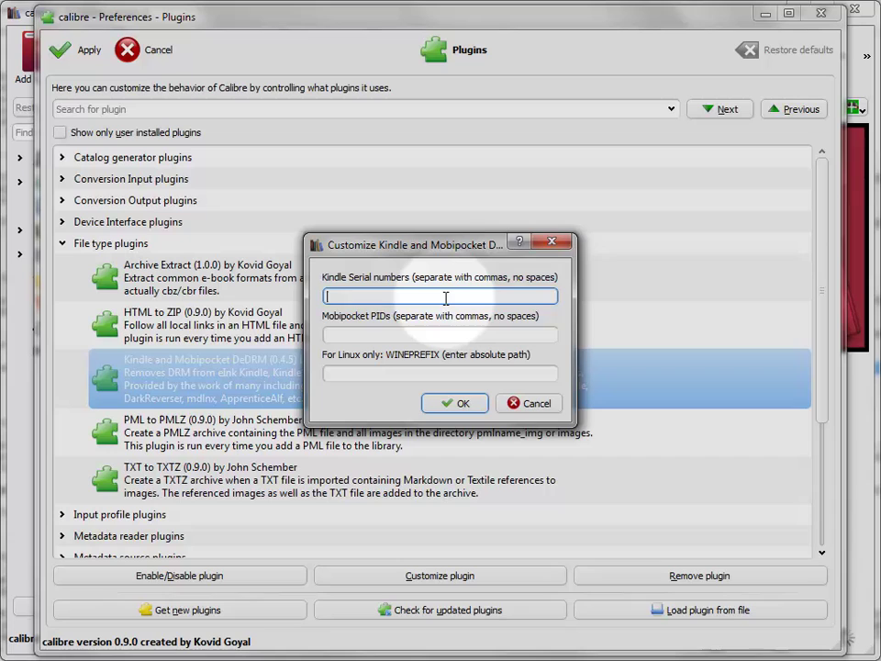
left_click(470, 403)
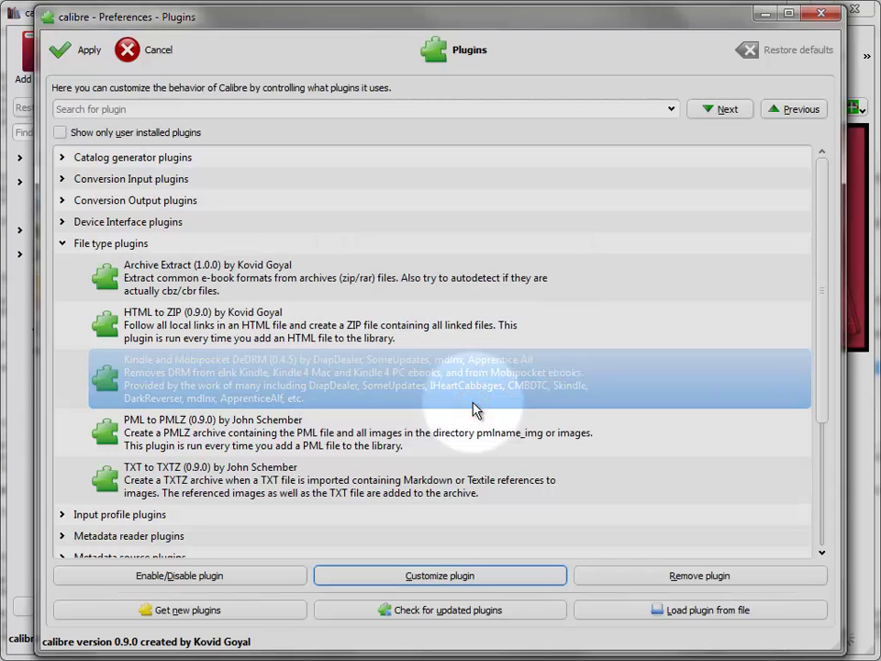
- Install eReaderPDB2PML_v06_plugin.zip from the Calibre_Plugins folder and view its customization settings without entering anything
left_click(633, 610)
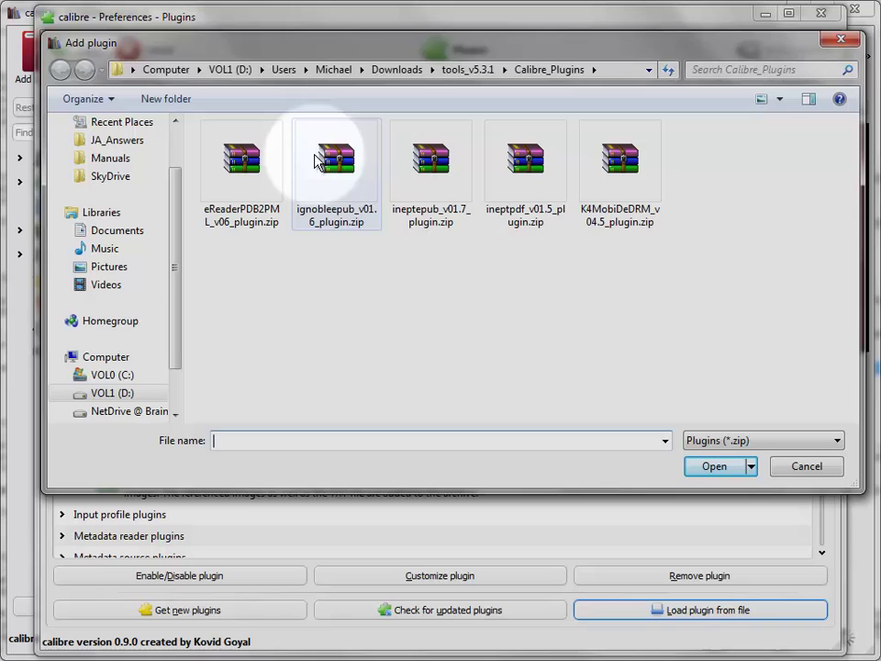
double_click(237, 173)
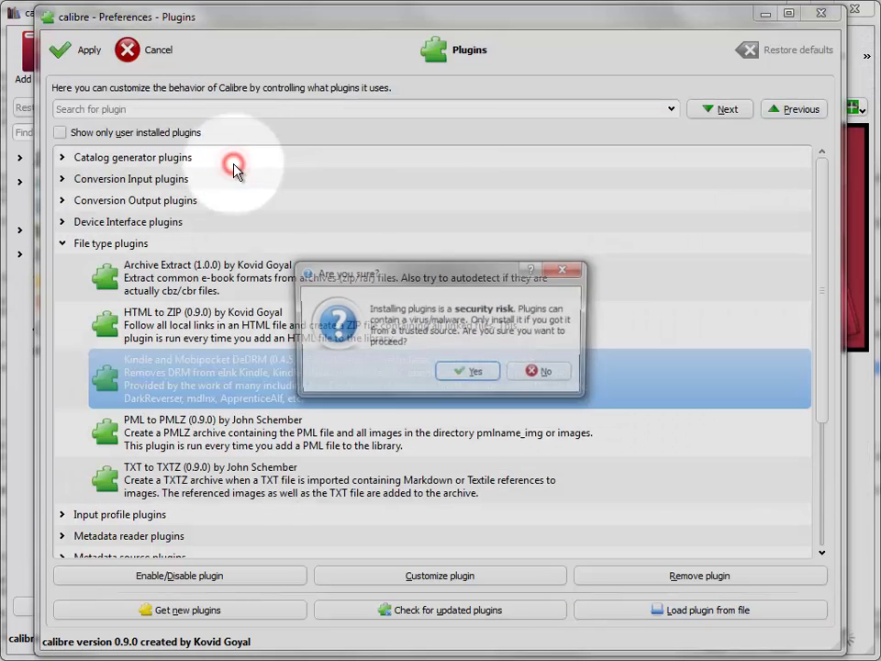
left_click(463, 374)
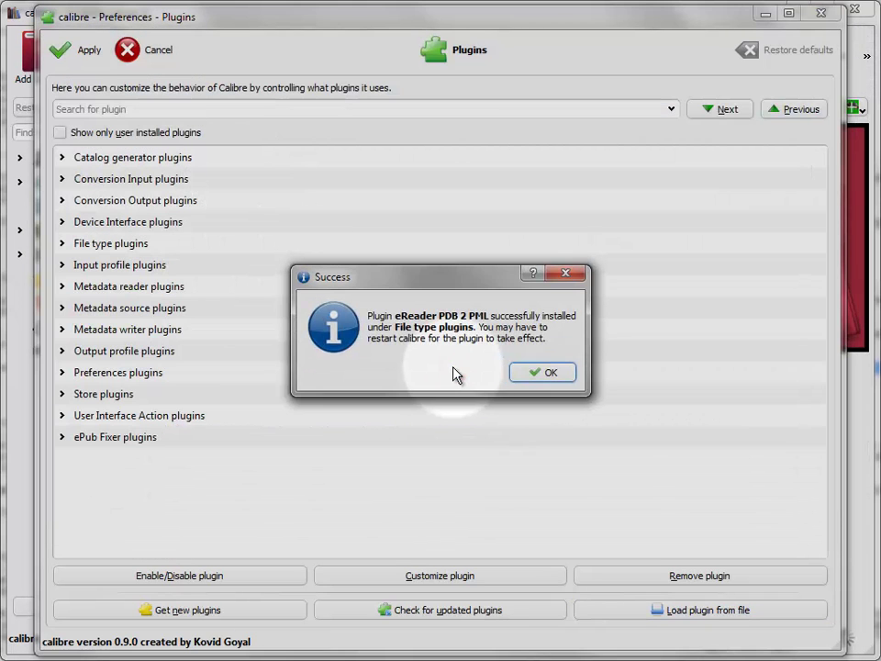
left_click(520, 374)
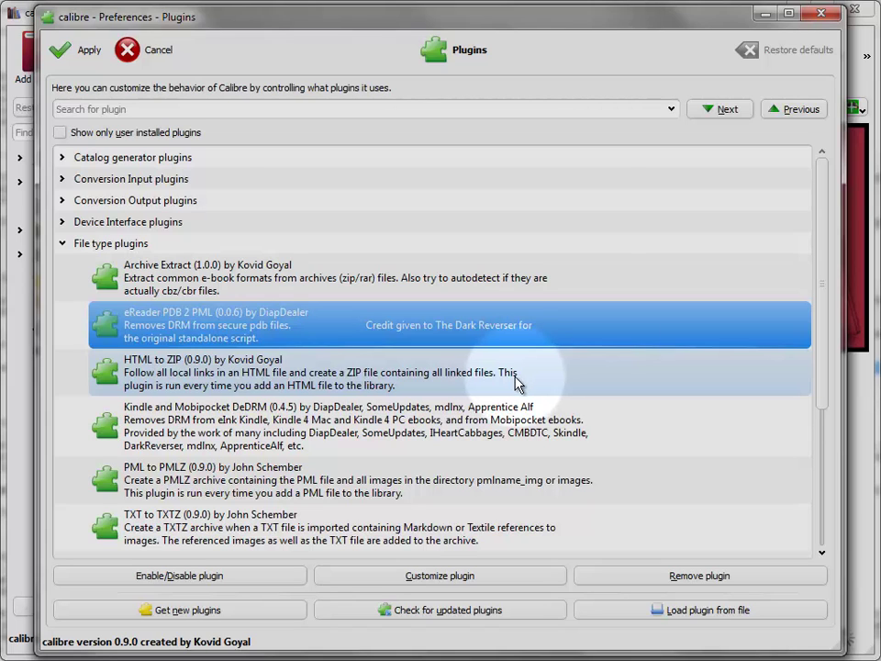
left_click(437, 578)
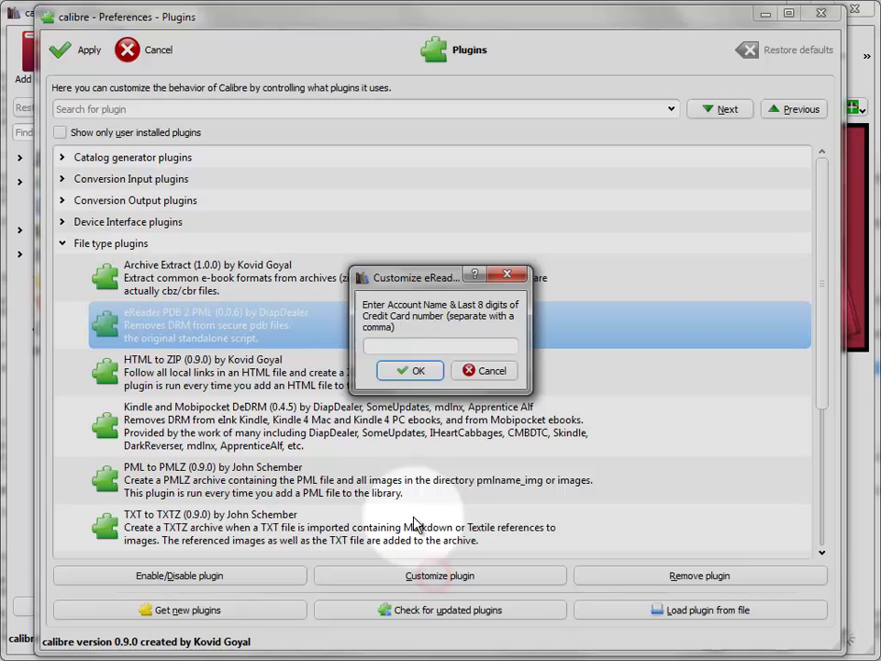
left_click(486, 370)
- Install ineptpdf_v01.5_plugin.zip from the Calibre_Plugins folder, accepting the security risk
left_click(693, 610)
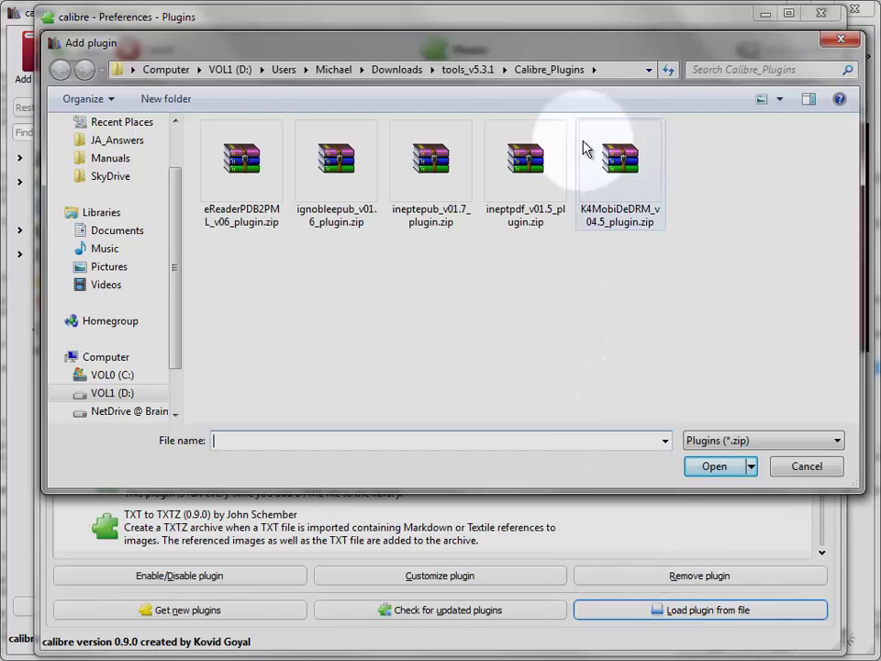
double_click(525, 142)
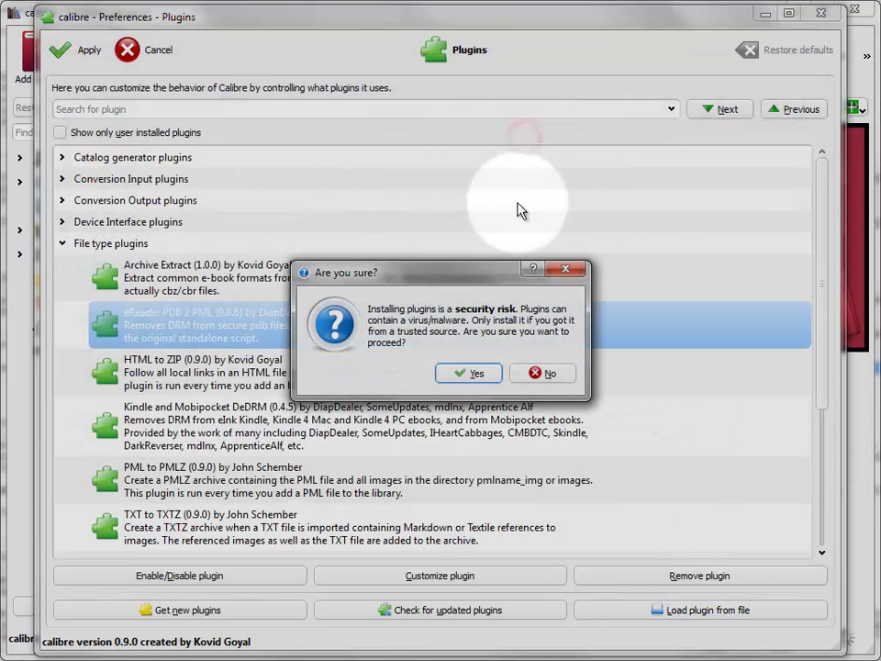
left_click(524, 372)
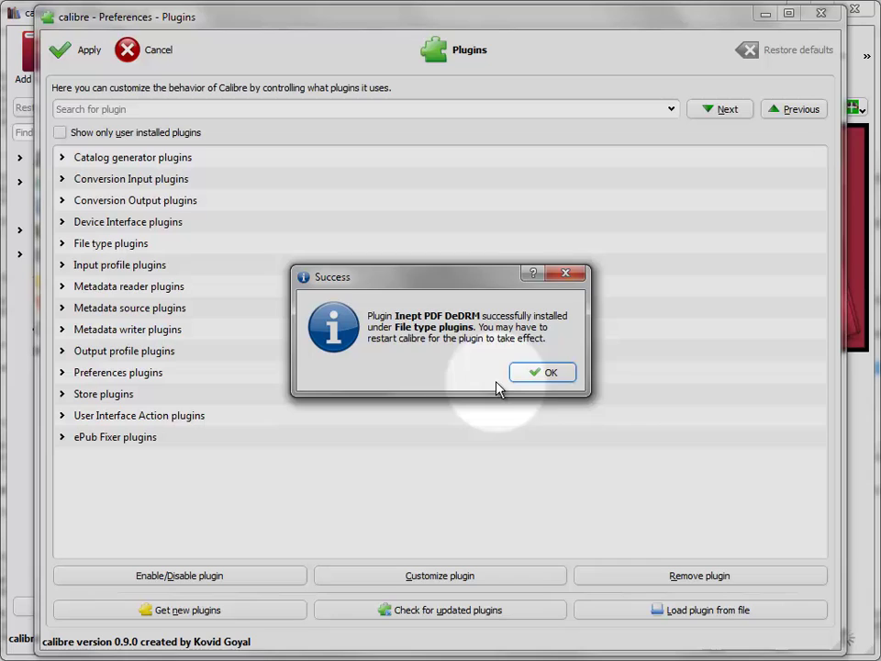
left_click(551, 379)
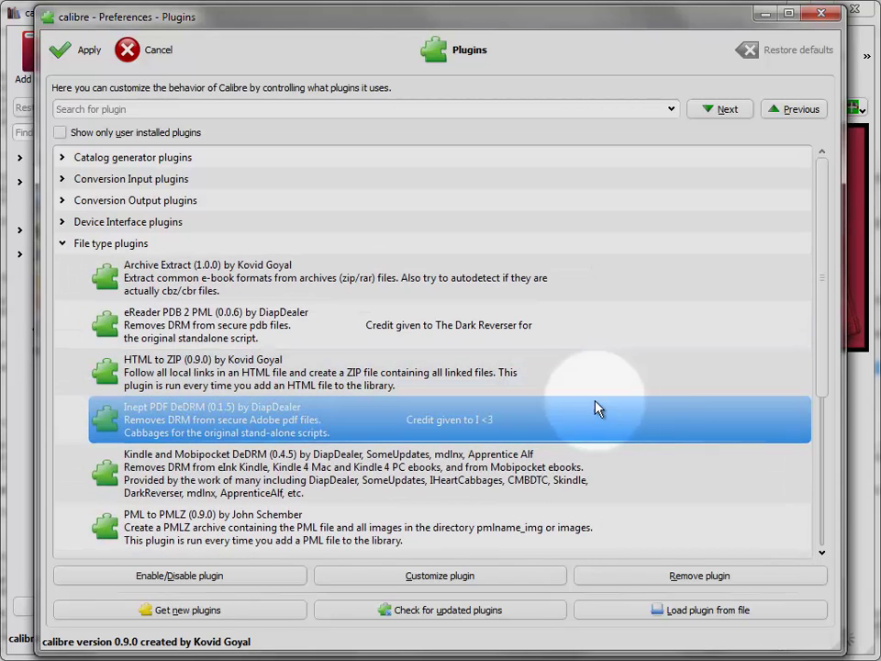
- Select the Kindle and Mobipocket DeDRM plugin and check for updated plugins
left_click(428, 469)
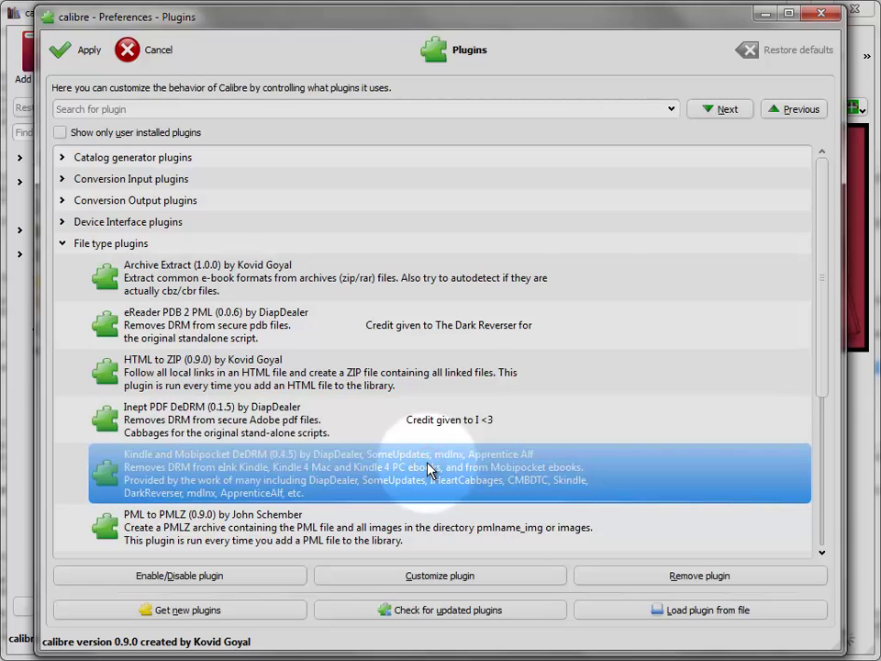
left_click(441, 611)
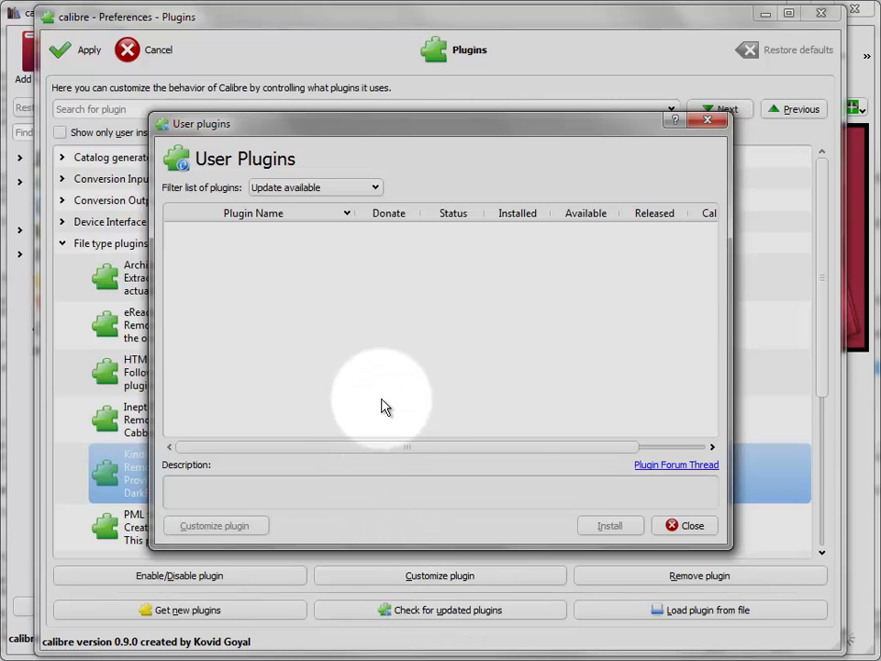
- Dismiss the plugin update list and apply the plugin changes in the preferences
left_click(691, 524)
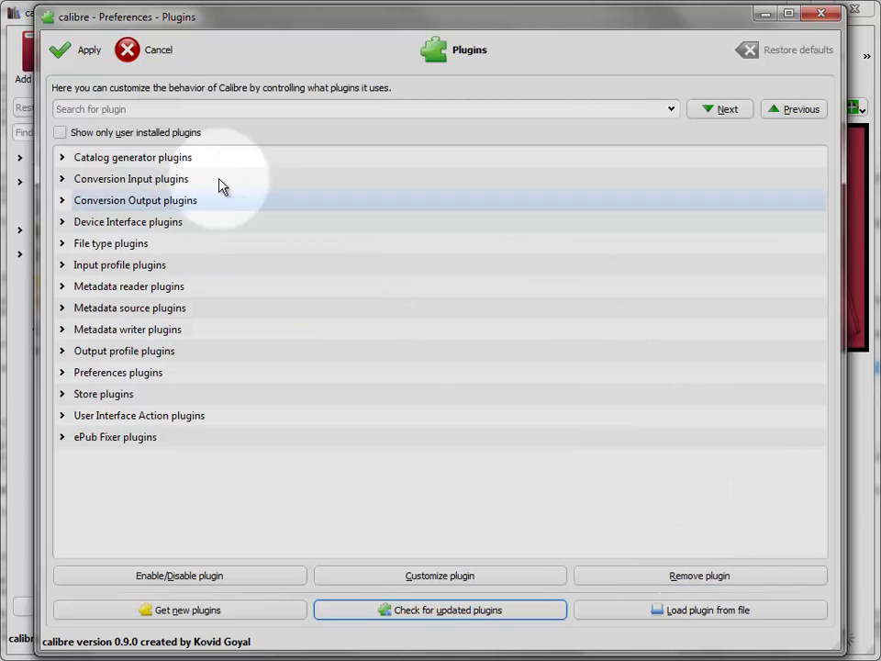
left_click(62, 55)
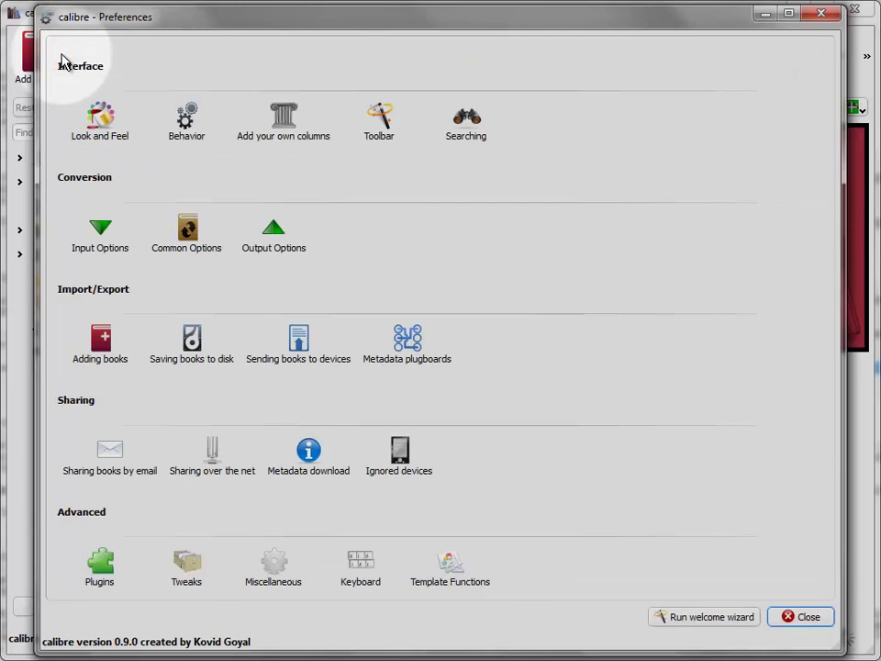
- Reopen the plugin preferences, check the File type plugins for the Kindle and Mobipocket DeDRM entry, and close the preferences
left_click(112, 569)
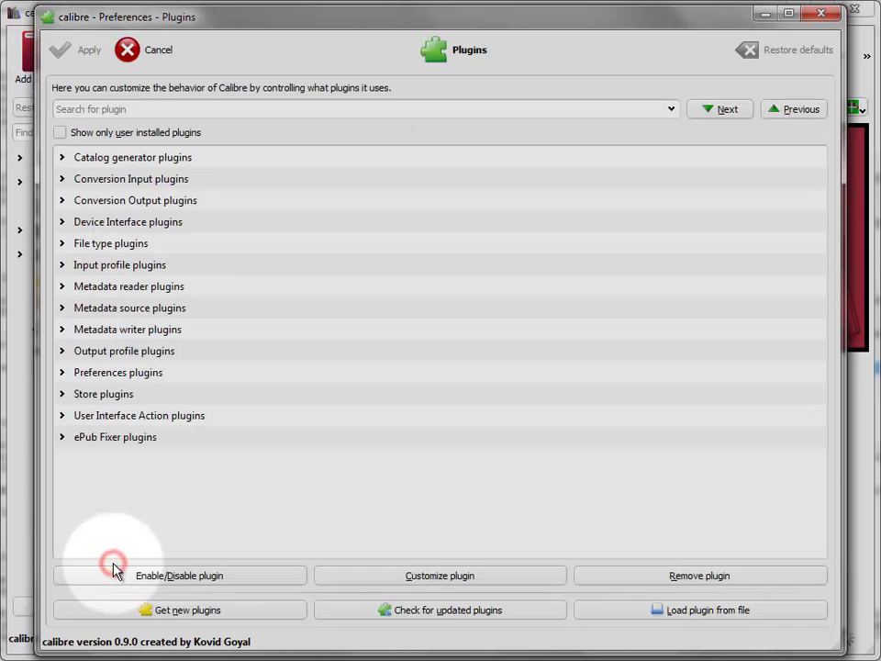
left_click(61, 244)
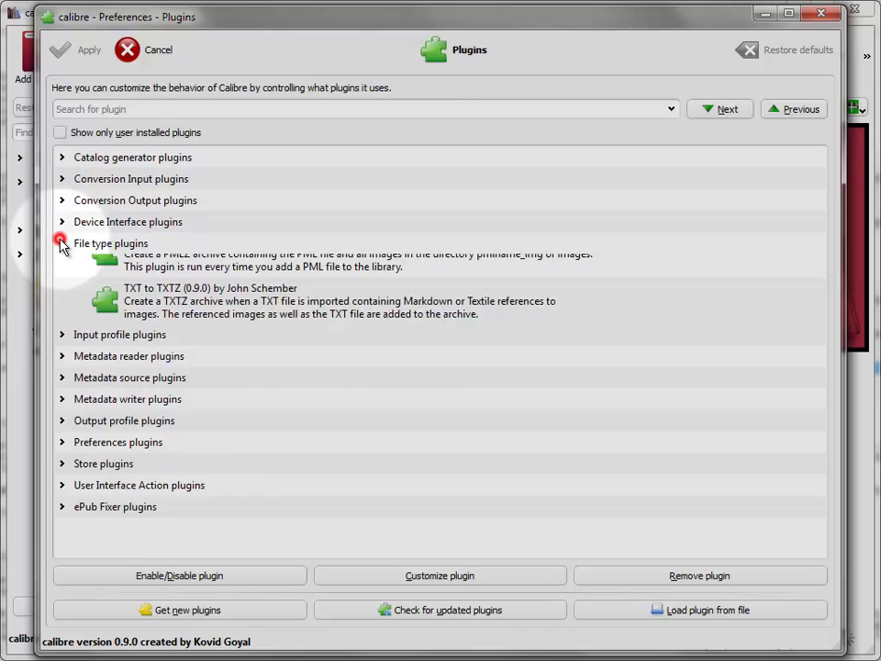
left_click(213, 481)
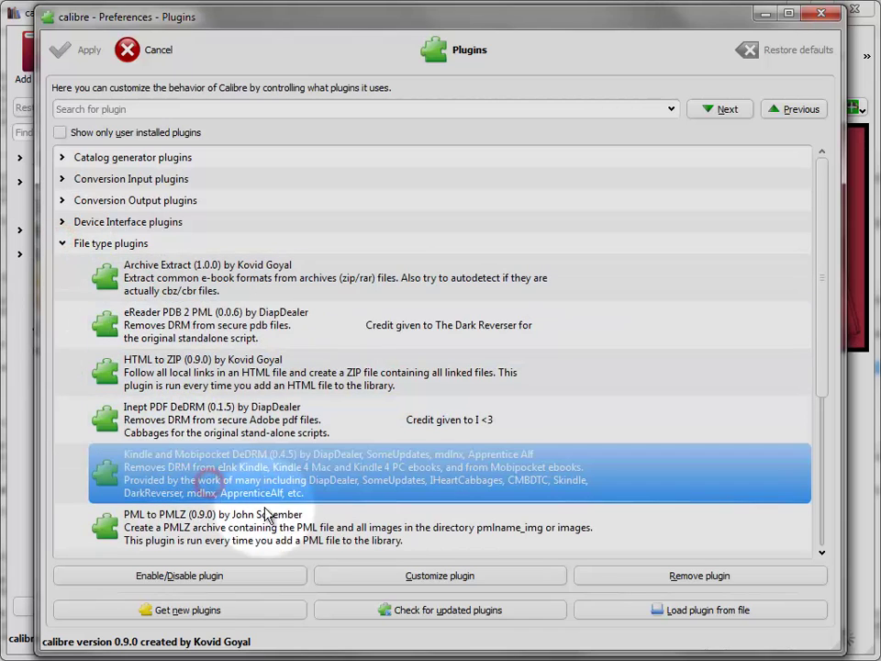
left_click(824, 15)
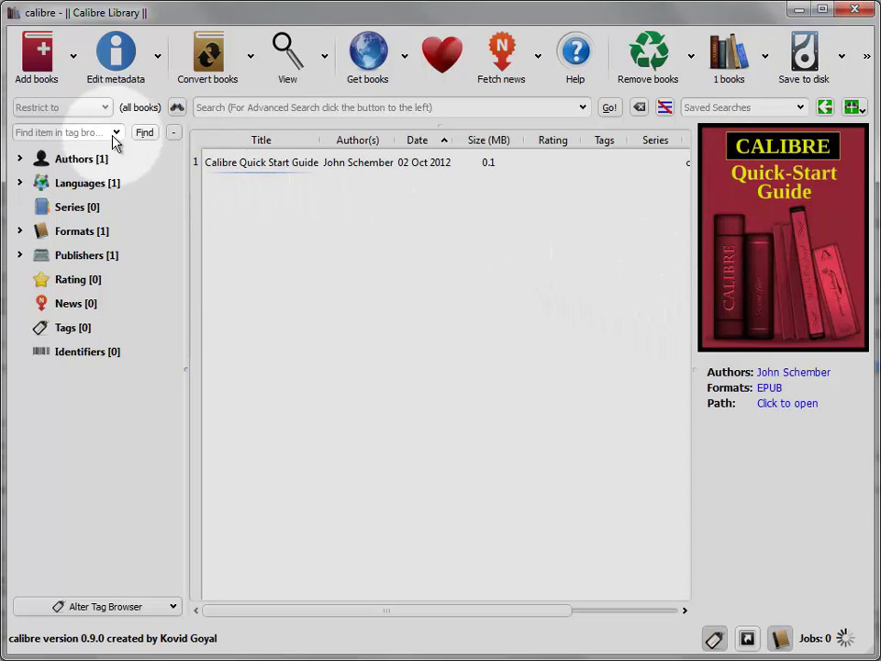
- Add the book UM_AX10_EN_2876a.pdf from the Manuals folder to the calibre library
left_click(38, 62)
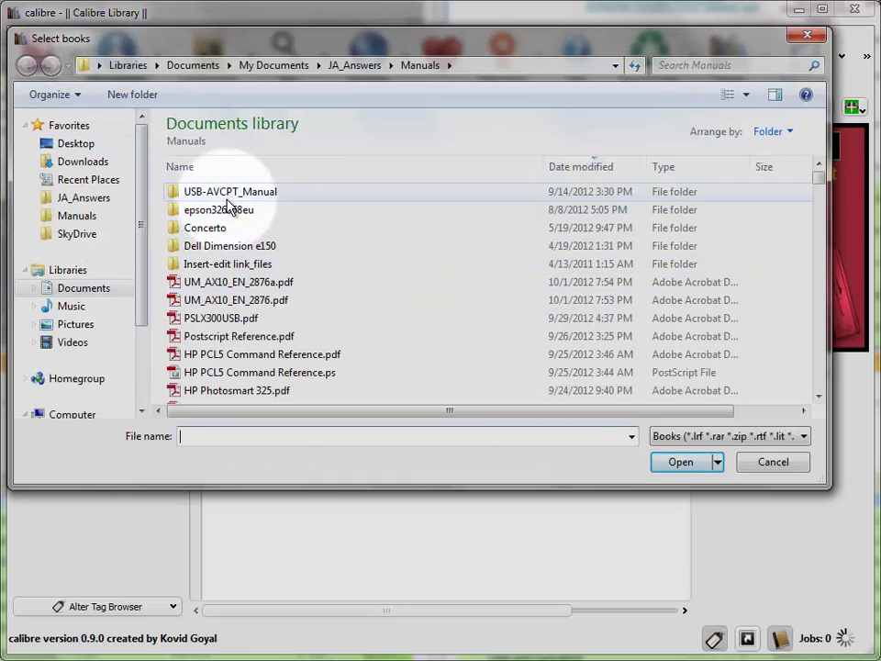
double_click(259, 292)
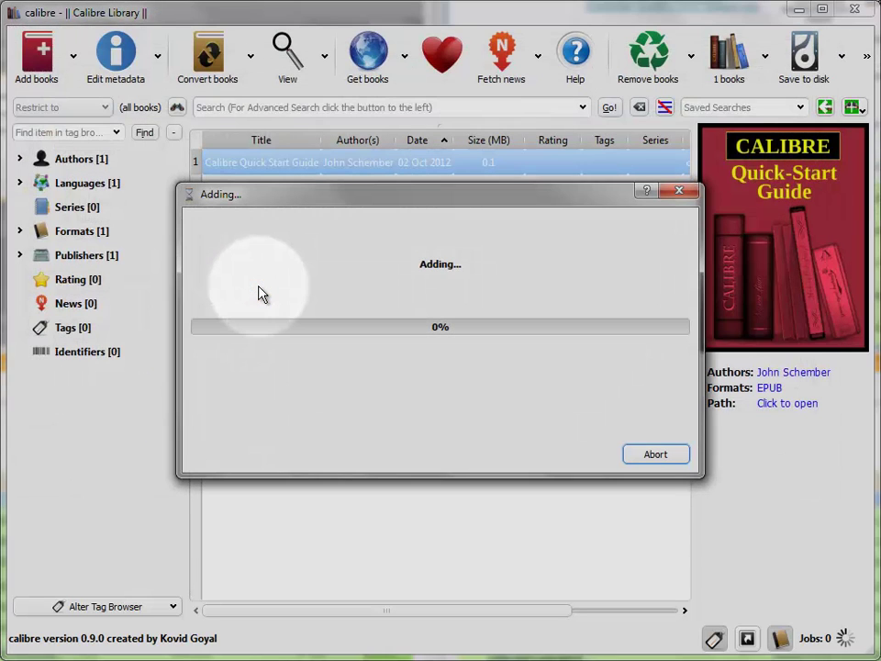